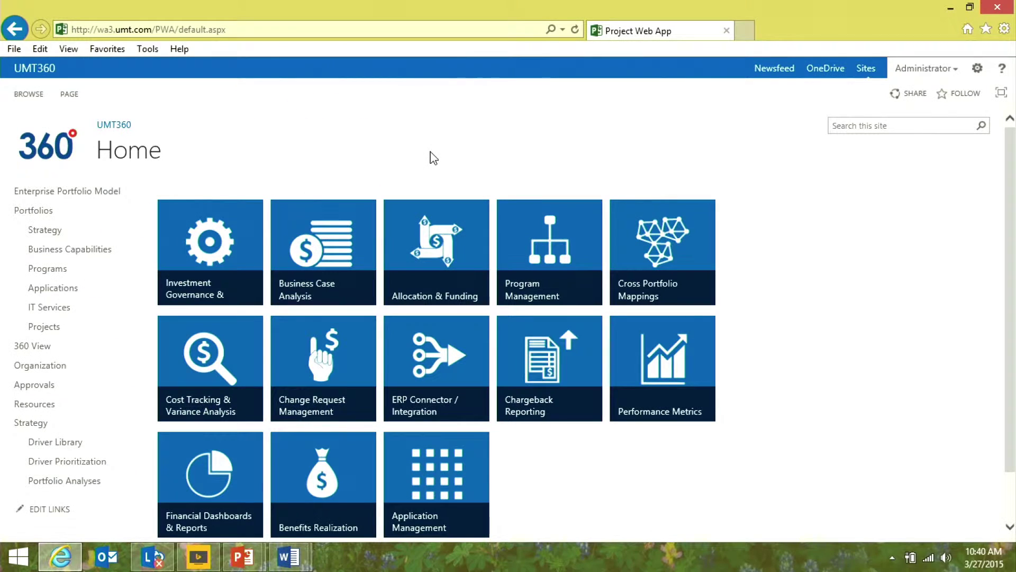
Go to UMT360 Settings and open the Enterprise Financial Types list.
left_click(980, 76)
left_click(964, 245)
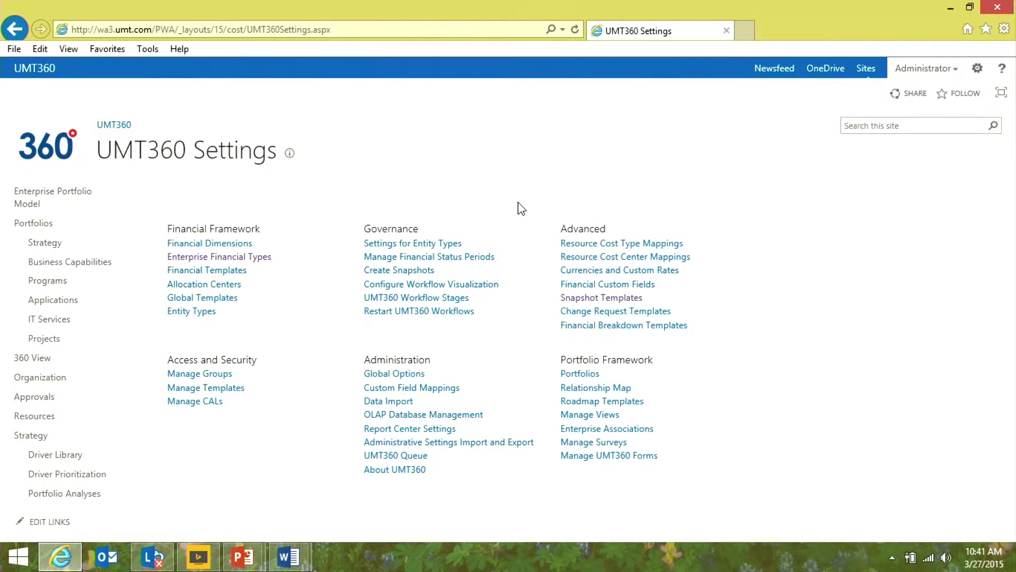
left_click(219, 259)
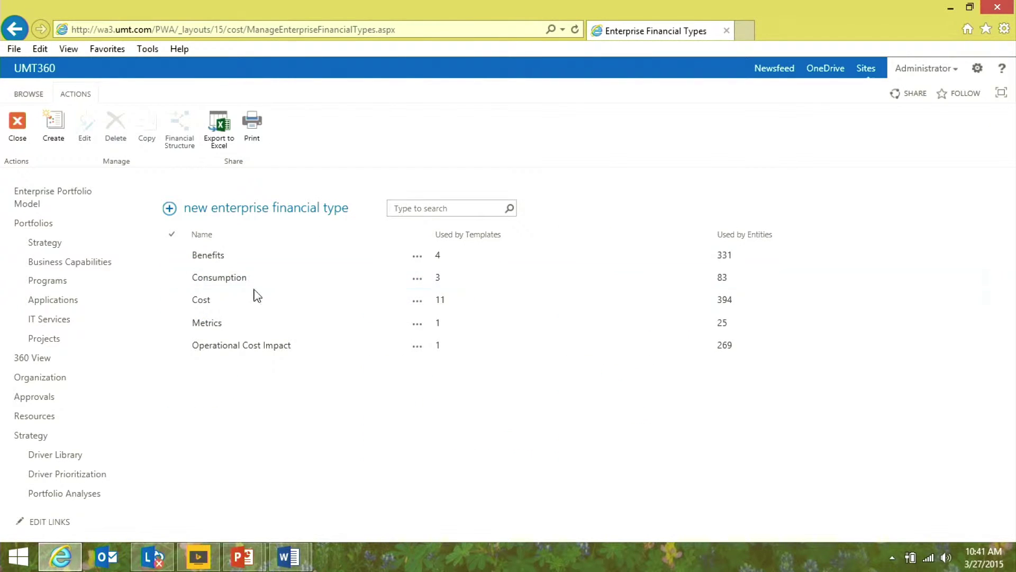
Inspect the Cost type's financial structure (Capex, Opex, One-Time Cost), then return to Settings.
left_click(412, 307)
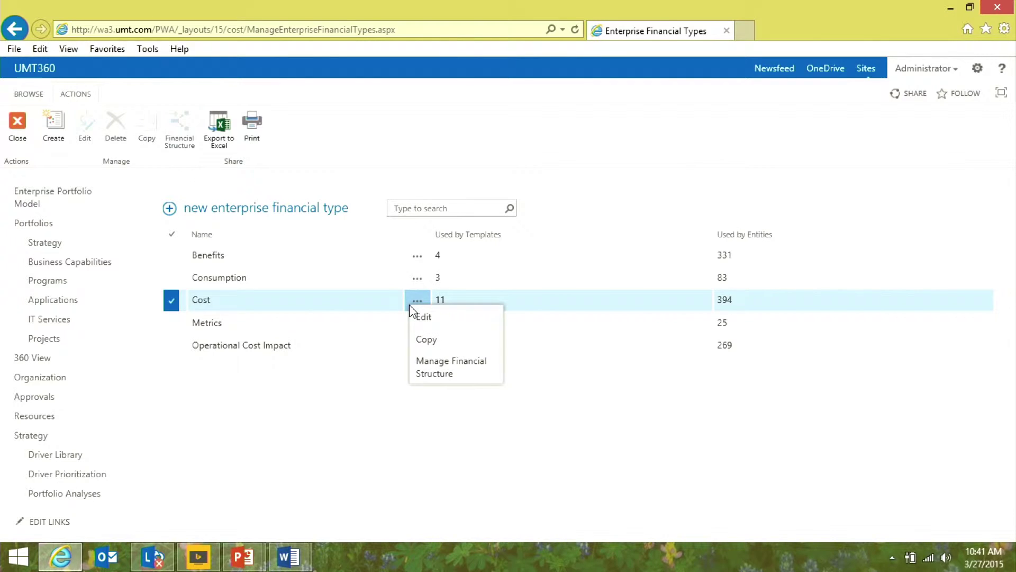
left_click(451, 369)
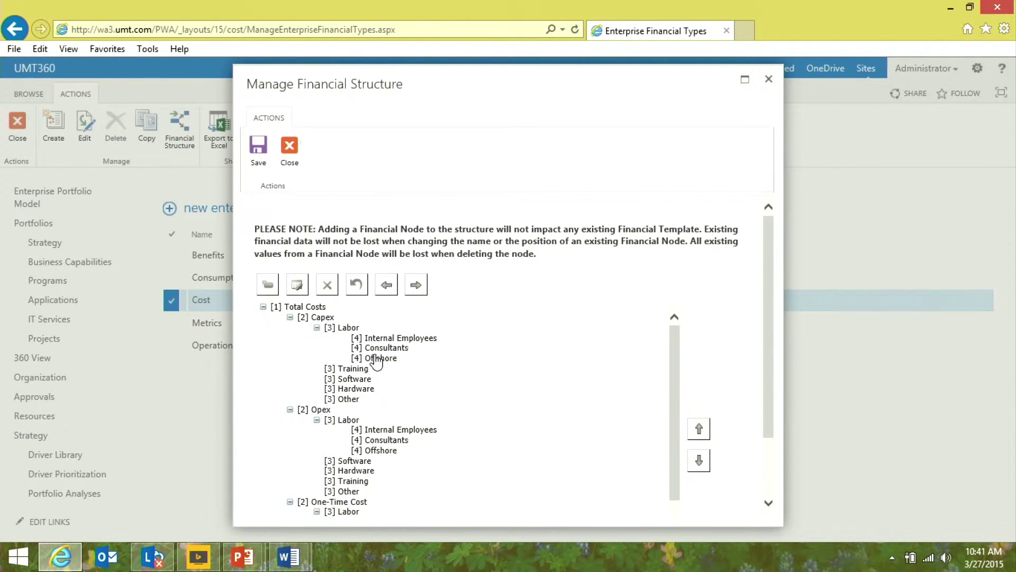
left_click(770, 80)
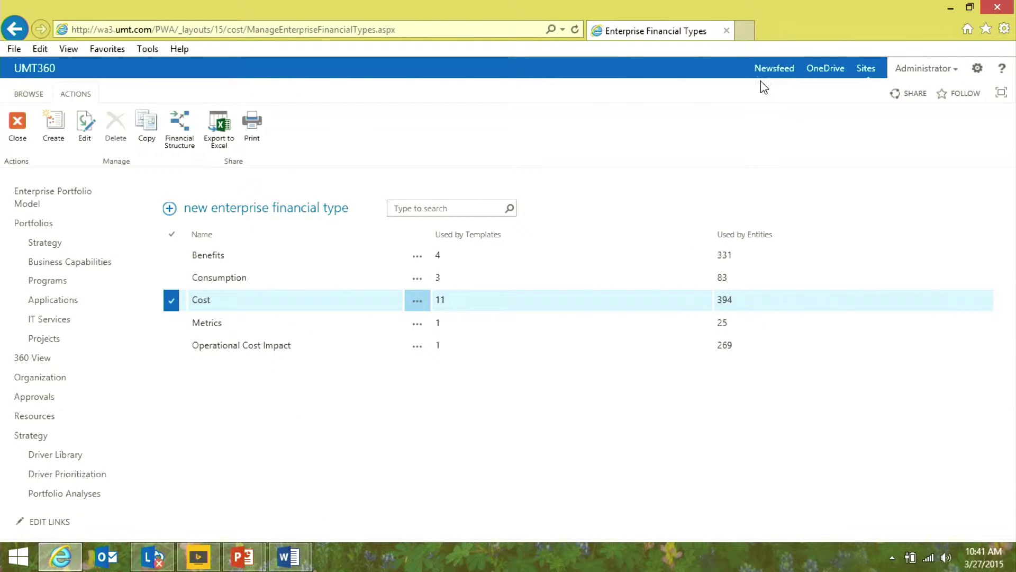
left_click(14, 117)
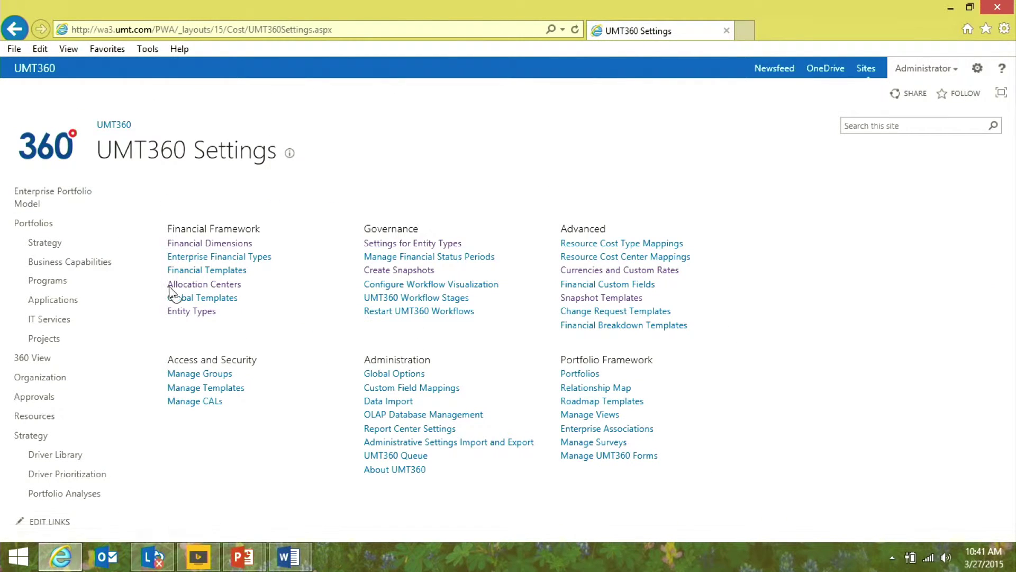
Check that the Finance allocation center group holds FIN (default) and FIN1–FIN3, then return to Settings.
left_click(192, 288)
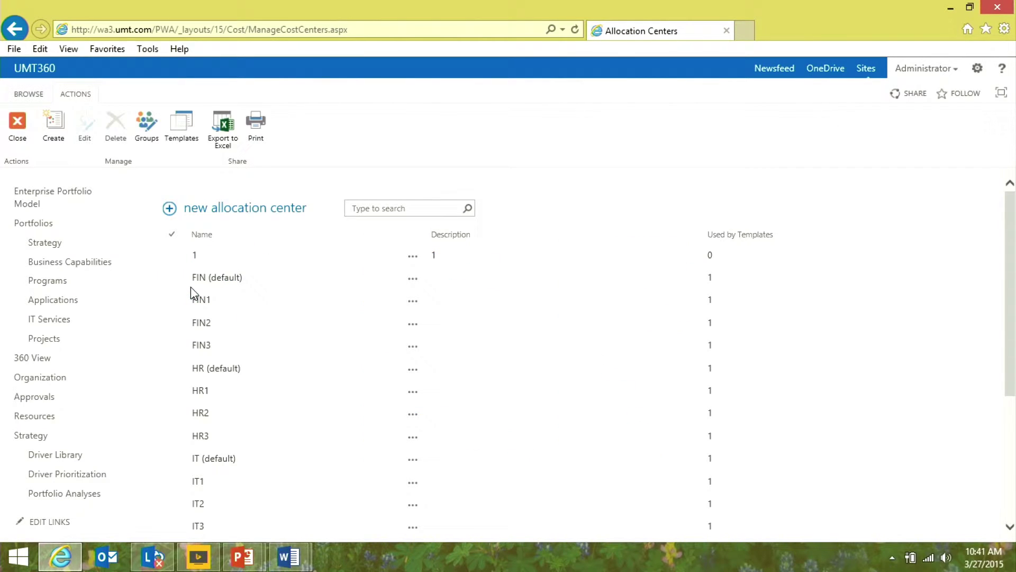
left_click(149, 133)
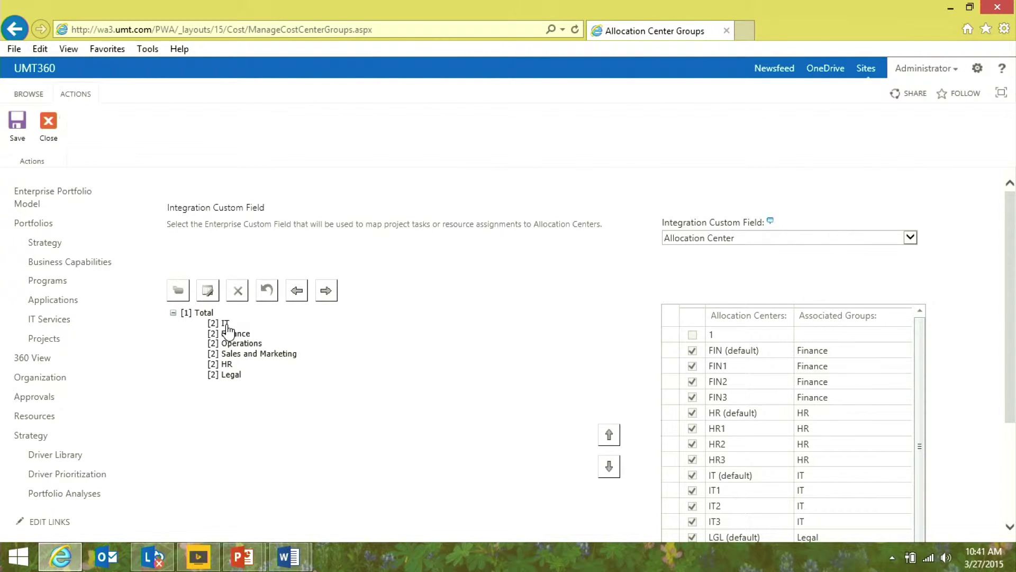
left_click(228, 333)
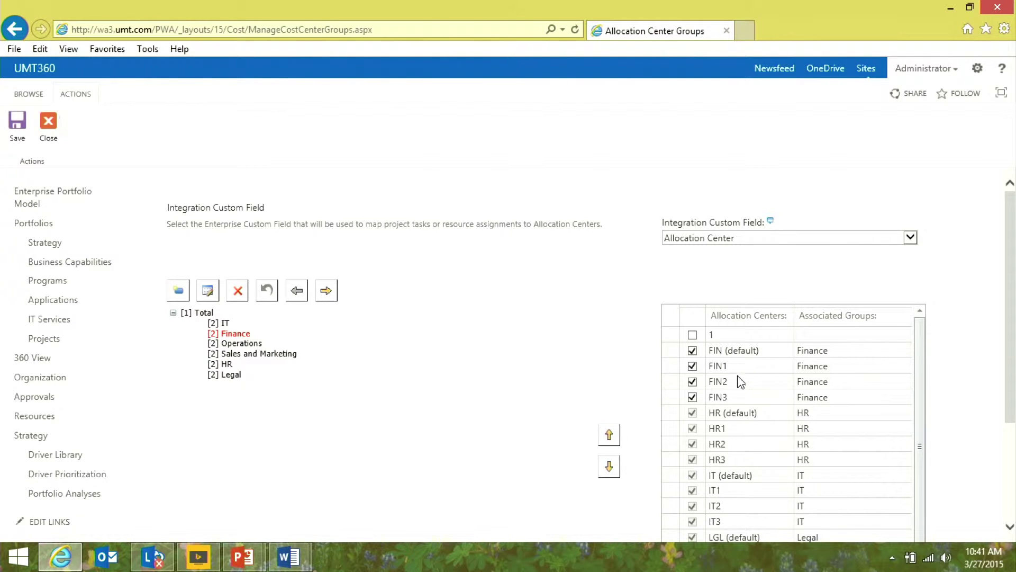
left_click(681, 382)
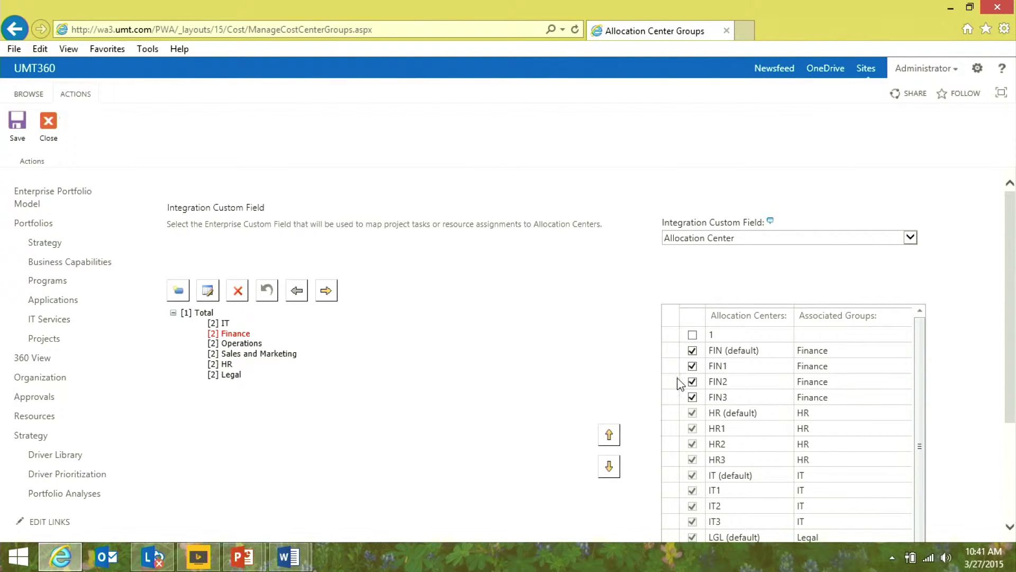
left_click(48, 129)
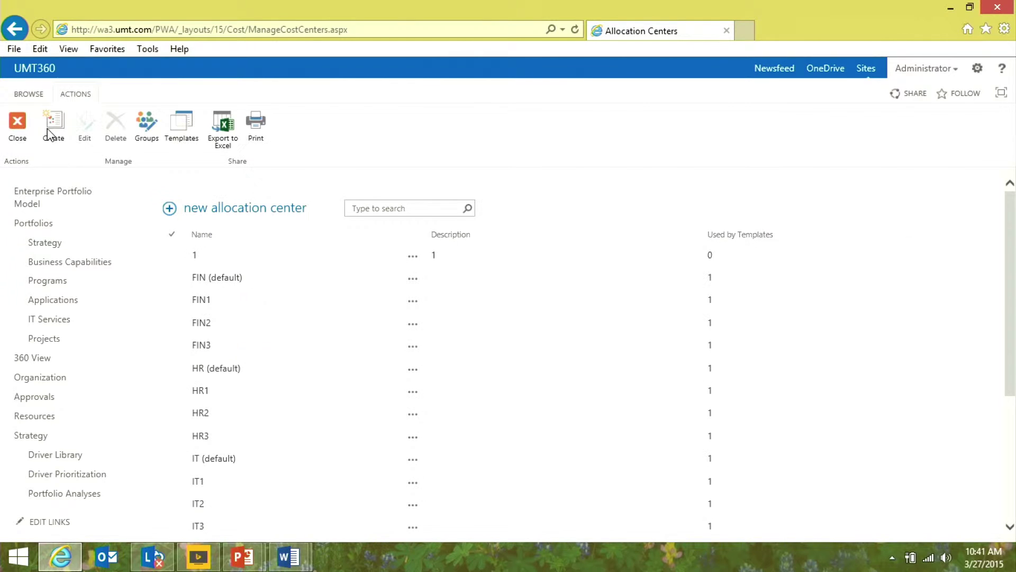
left_click(18, 135)
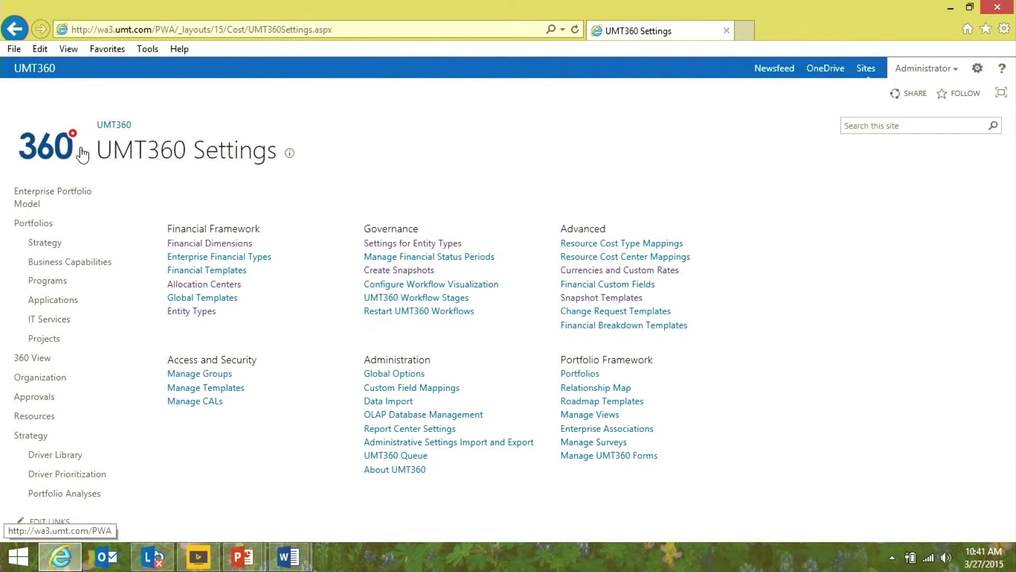
Open New Product Development's workflow stages and bring up the 3. Define stage's settings.
left_click(406, 245)
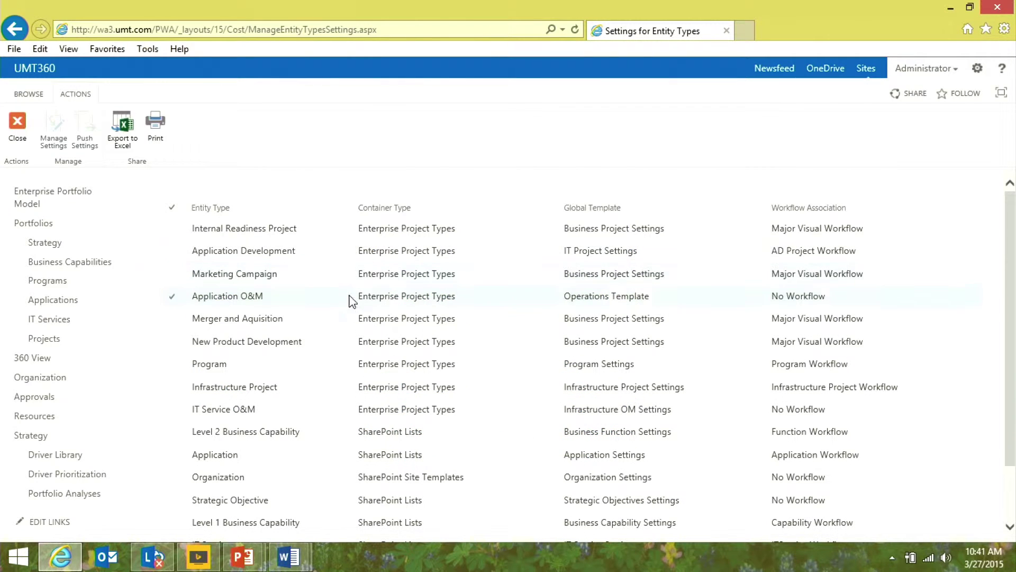
left_click(336, 344)
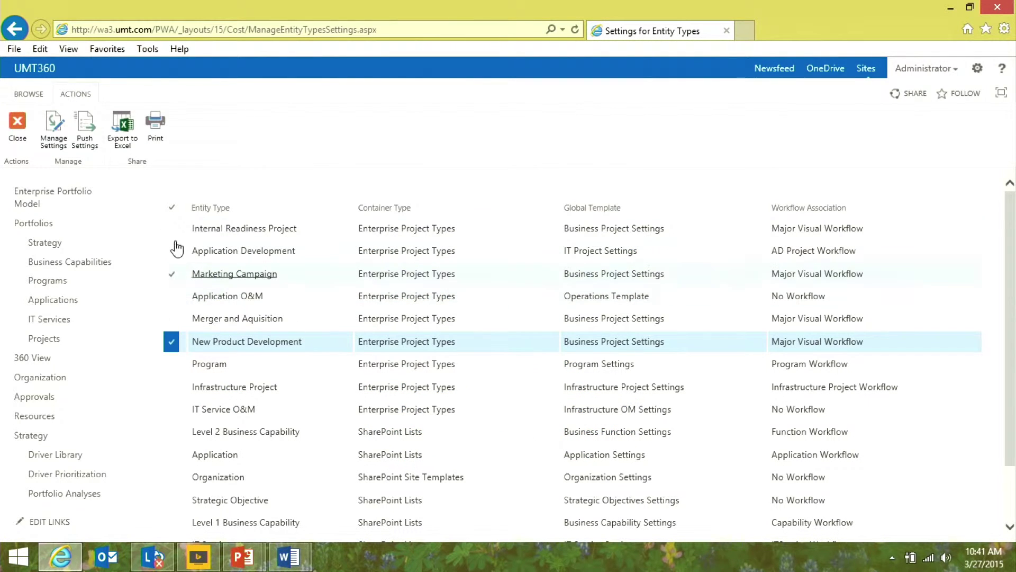
left_click(56, 136)
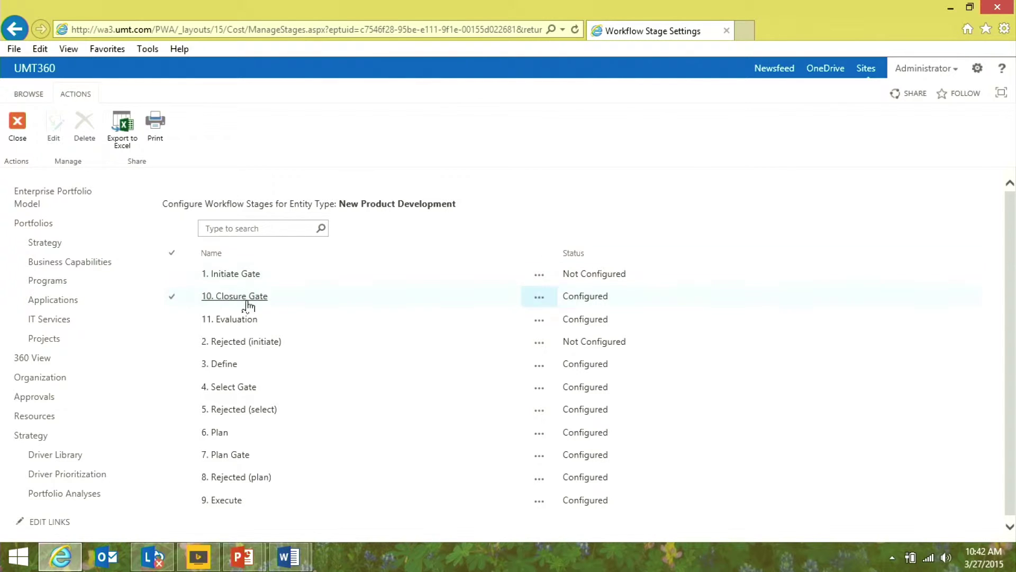
left_click(295, 365)
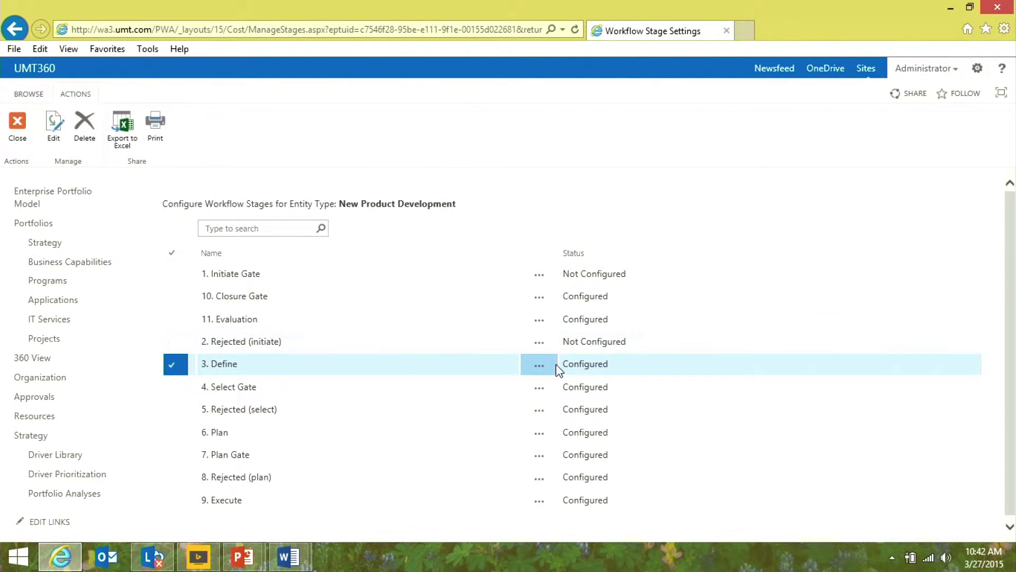
left_click(59, 134)
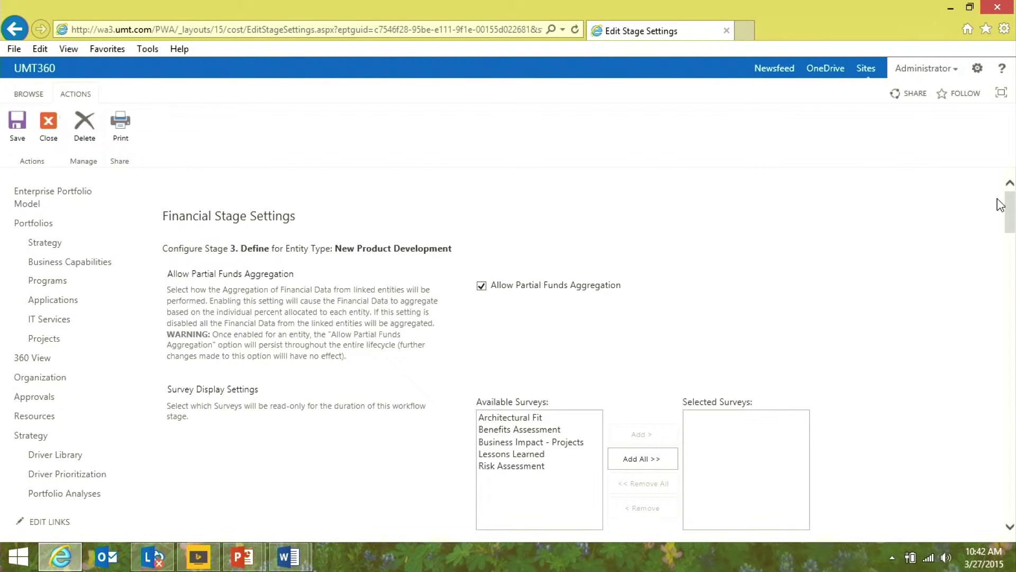
Scroll through the Define stage's Budget Cost and Budget Benefits validations and Create Snapshot based on Phase 1 action.
left_click_drag(1011, 211, 1011, 252)
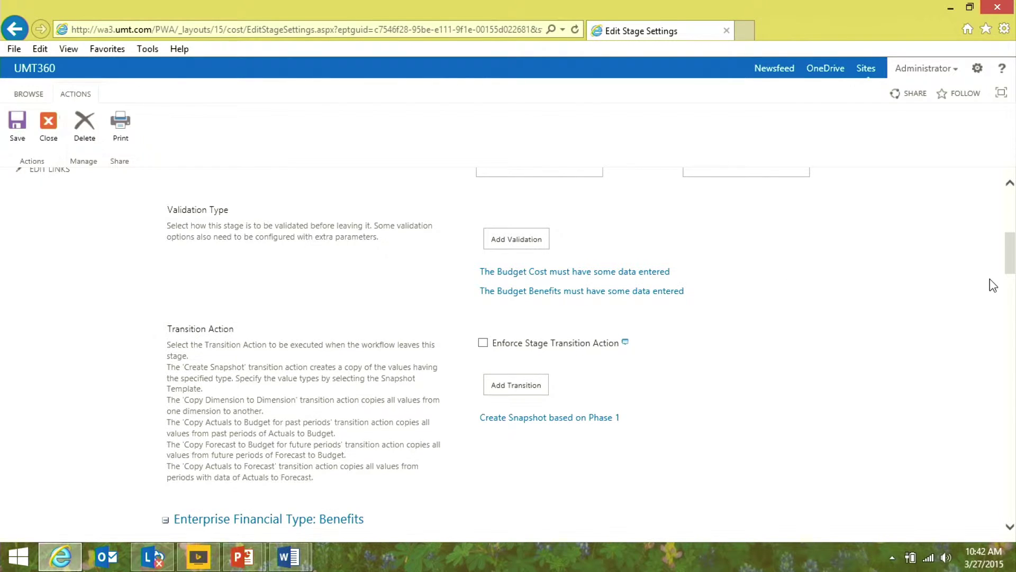
left_click_drag(1010, 256, 1011, 275)
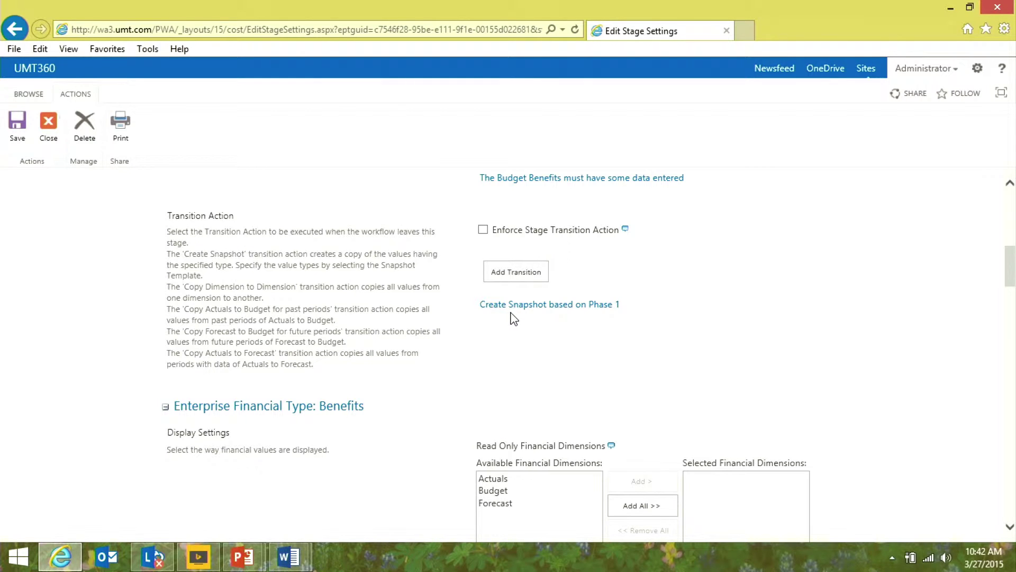
left_click_drag(1013, 267, 1013, 286)
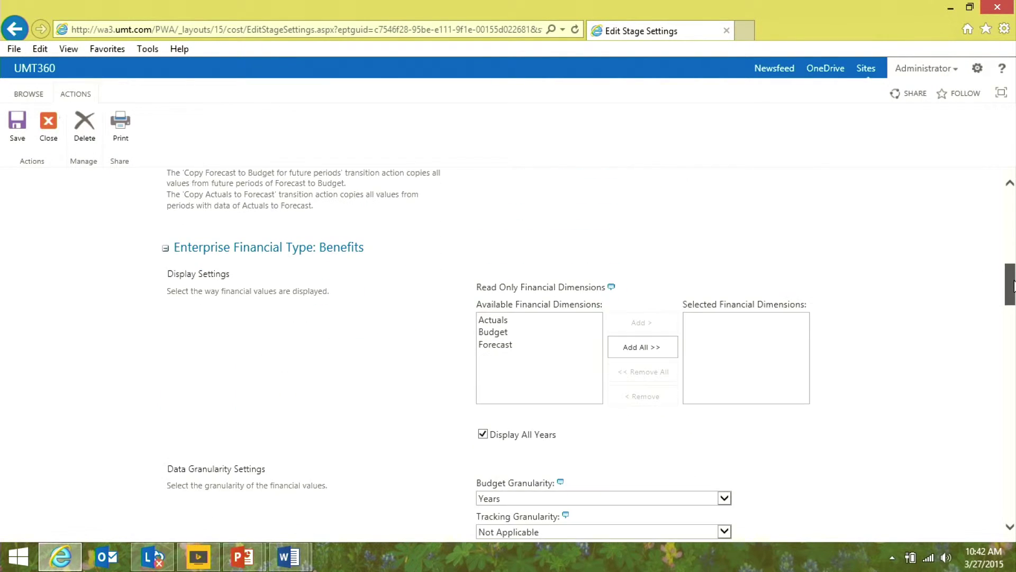
Collapse the Benefits section and keep the Cost Budget Detail Level at 2.
left_click(165, 249)
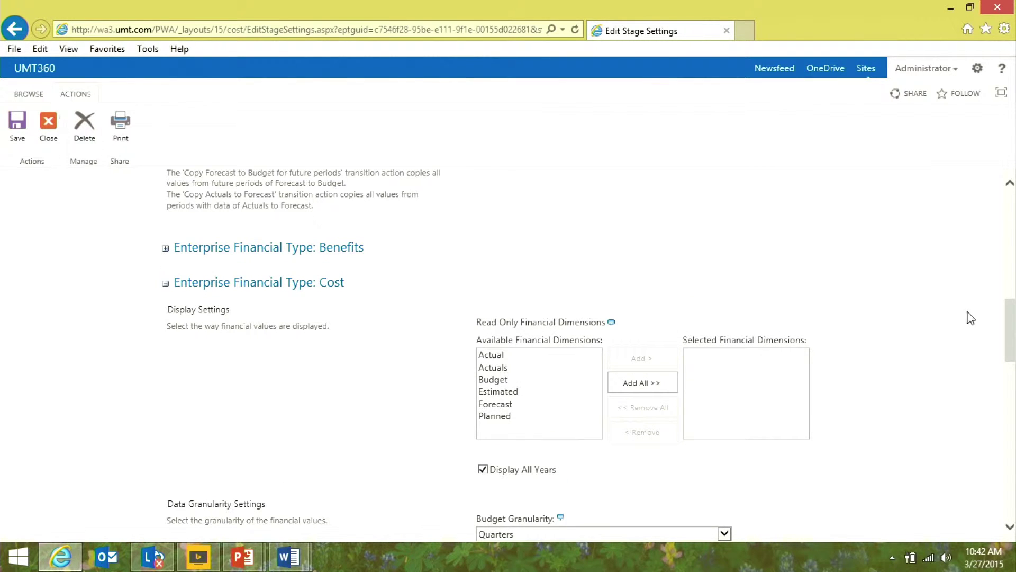
left_click_drag(1013, 337, 1012, 364)
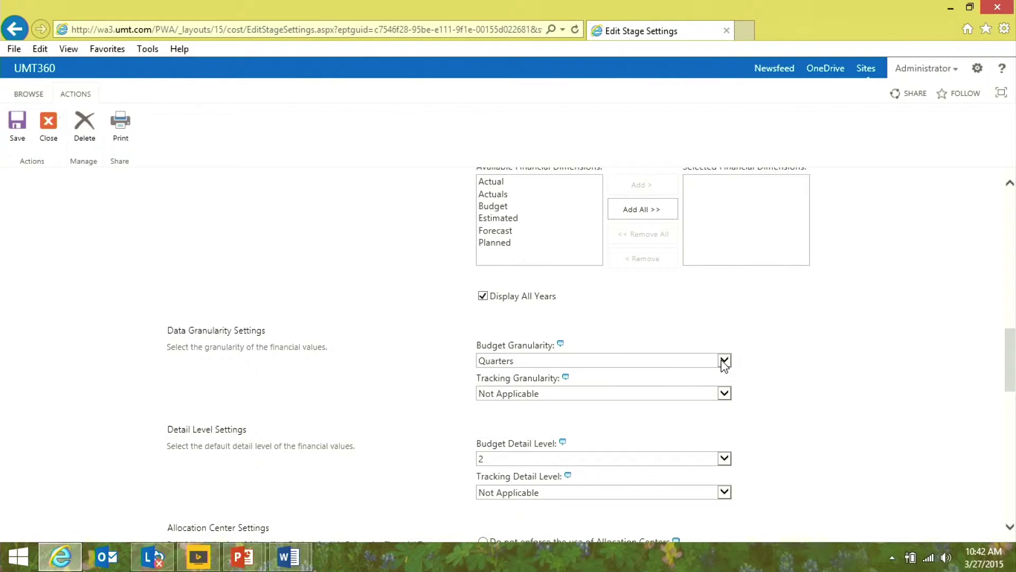
left_click(731, 465)
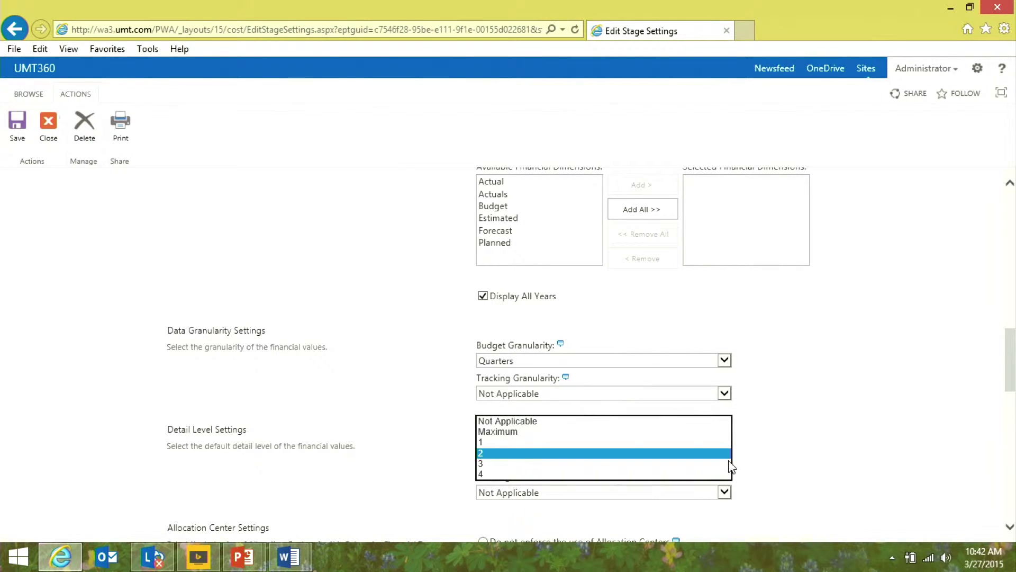
left_click(768, 461)
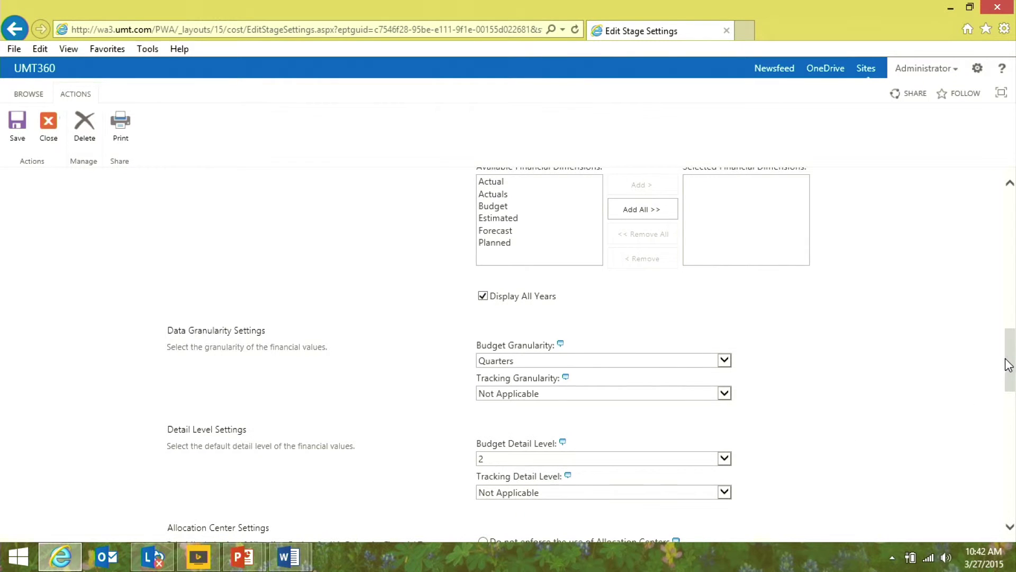
Set plan integration to 'Import Data from Resource Plan' and close back to UMT360 Settings.
left_click_drag(1009, 365, 1011, 432)
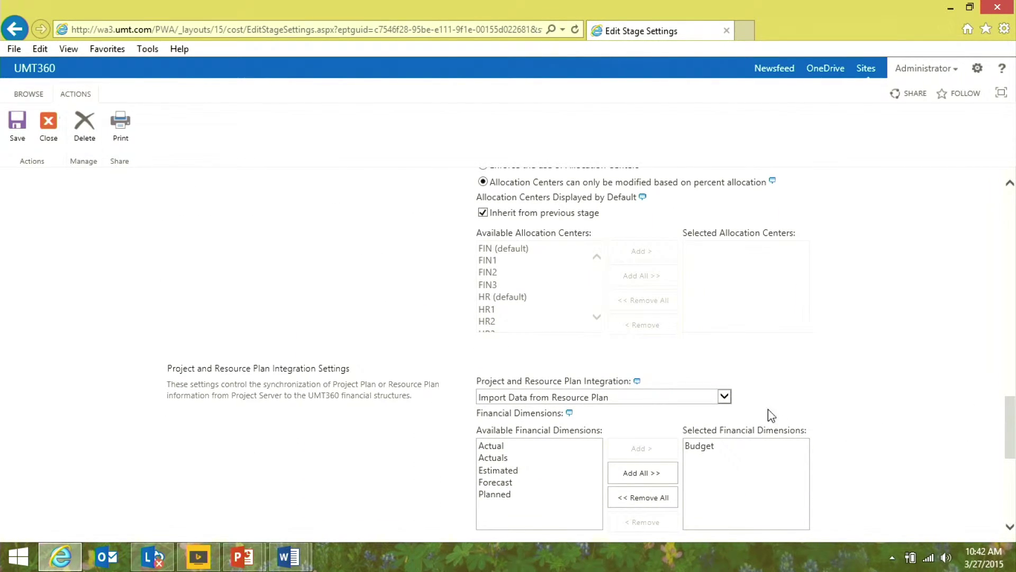
left_click(728, 400)
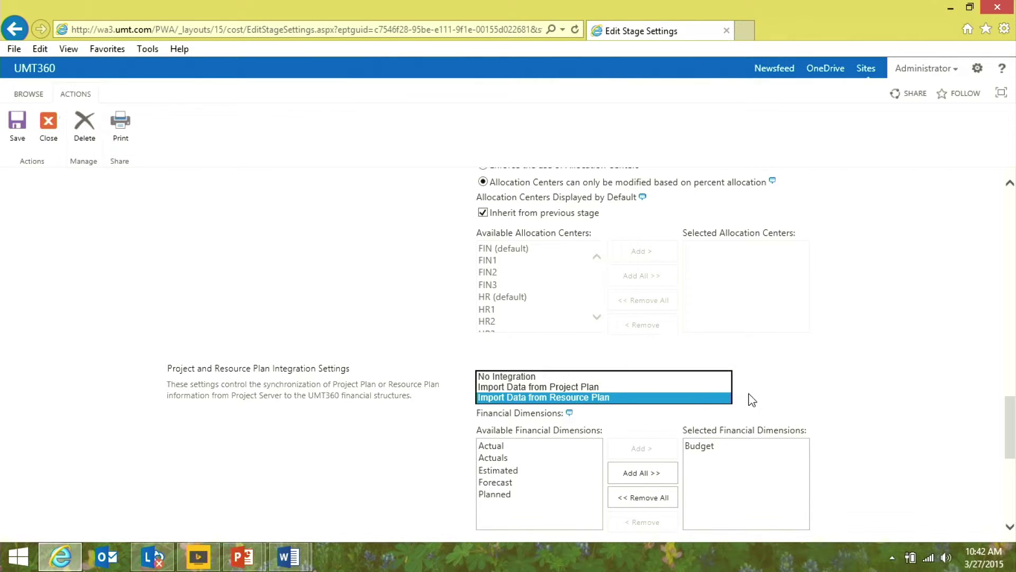
left_click(826, 402)
left_click_drag(1010, 431, 1008, 291)
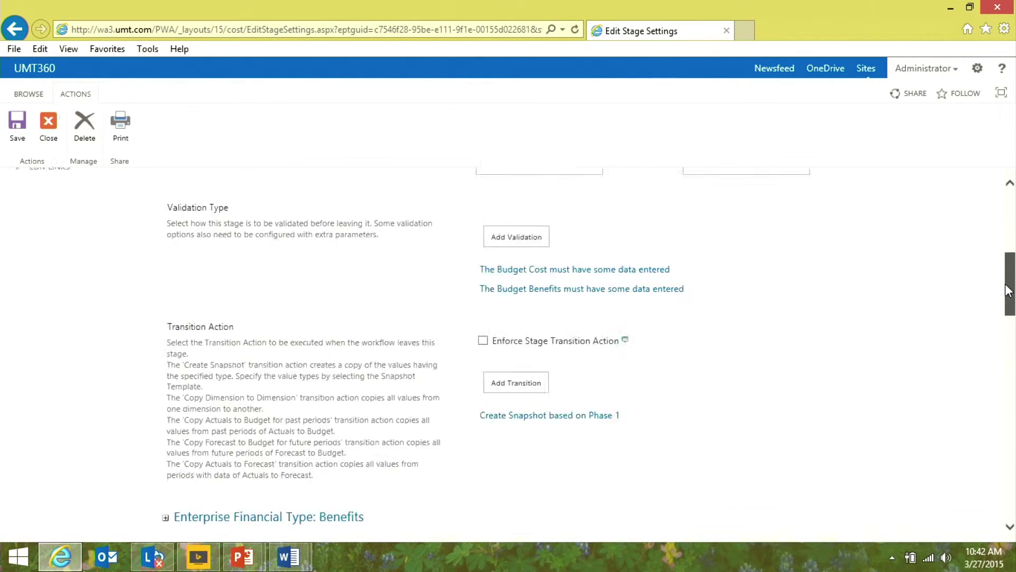
scroll(971, 227, "up", 10)
left_click(48, 127)
left_click(18, 127)
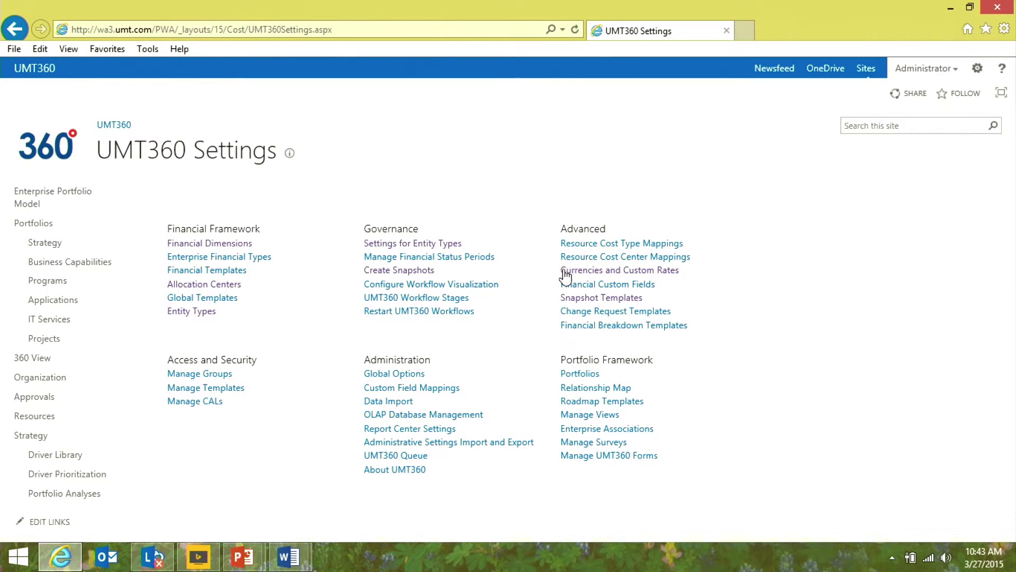
left_click(566, 271)
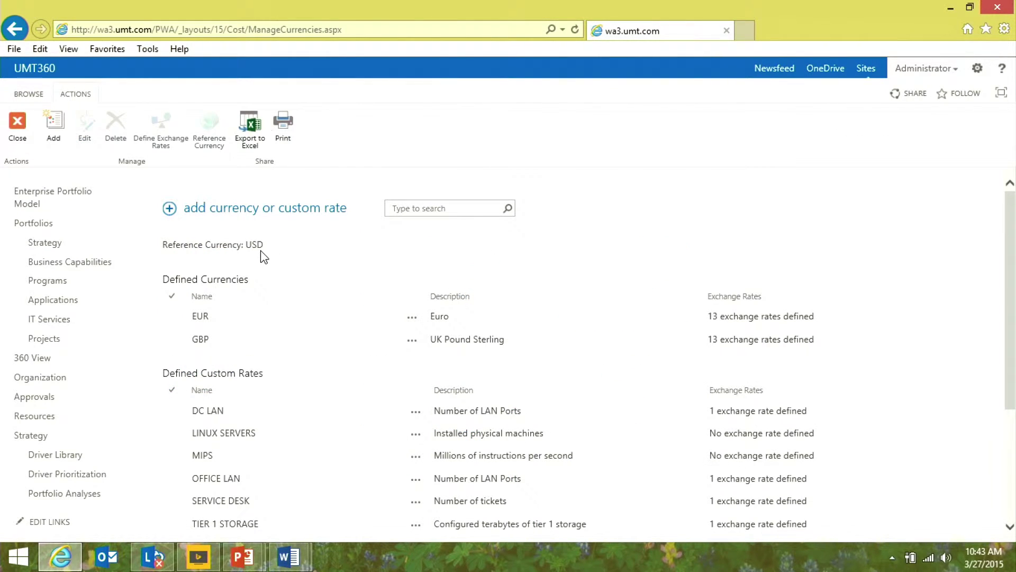
left_click(403, 322)
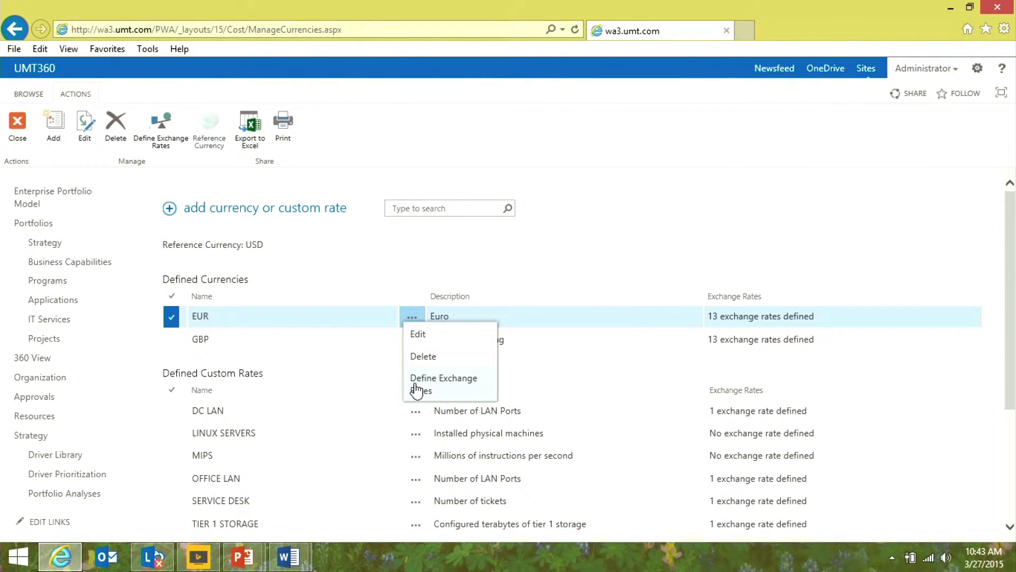
left_click(377, 238)
left_click(415, 321)
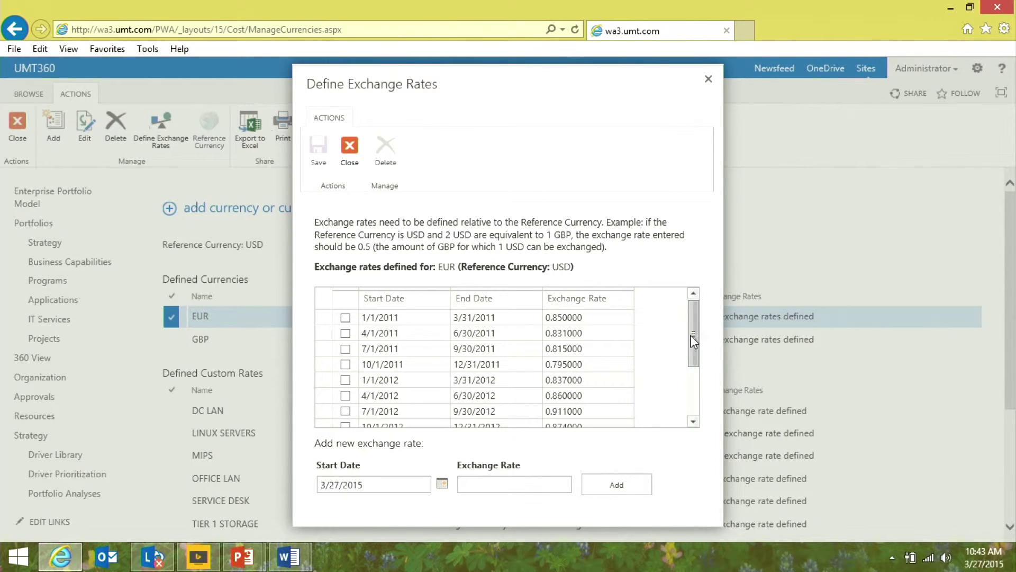
left_click_drag(693, 347, 688, 364)
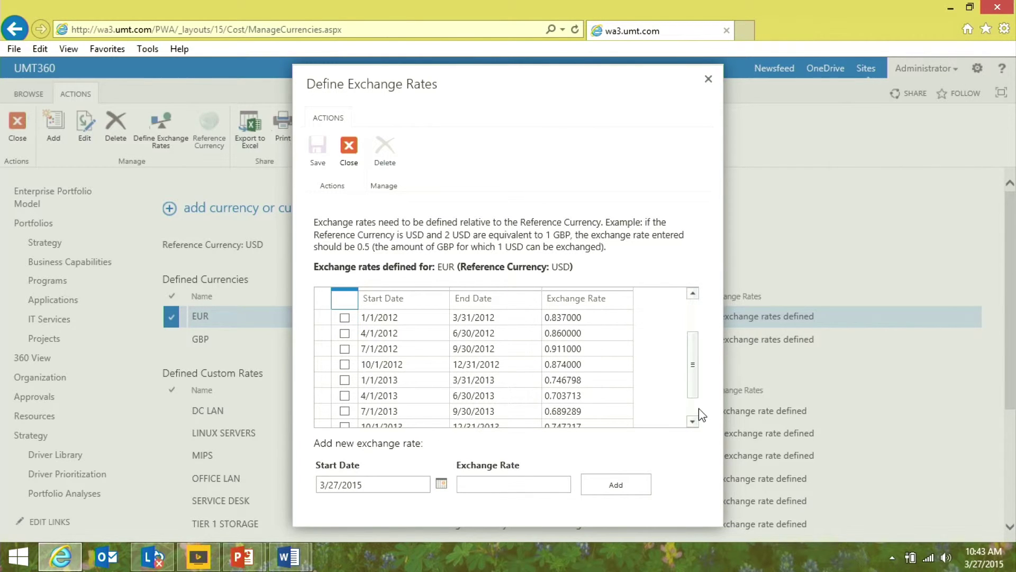
left_click(693, 421)
left_click(693, 421)
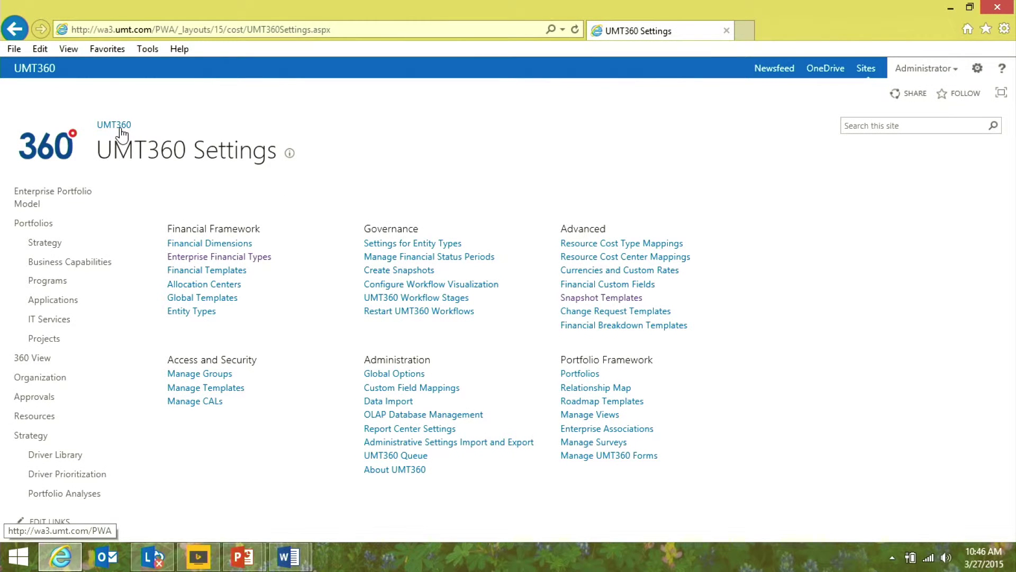
left_click(121, 129)
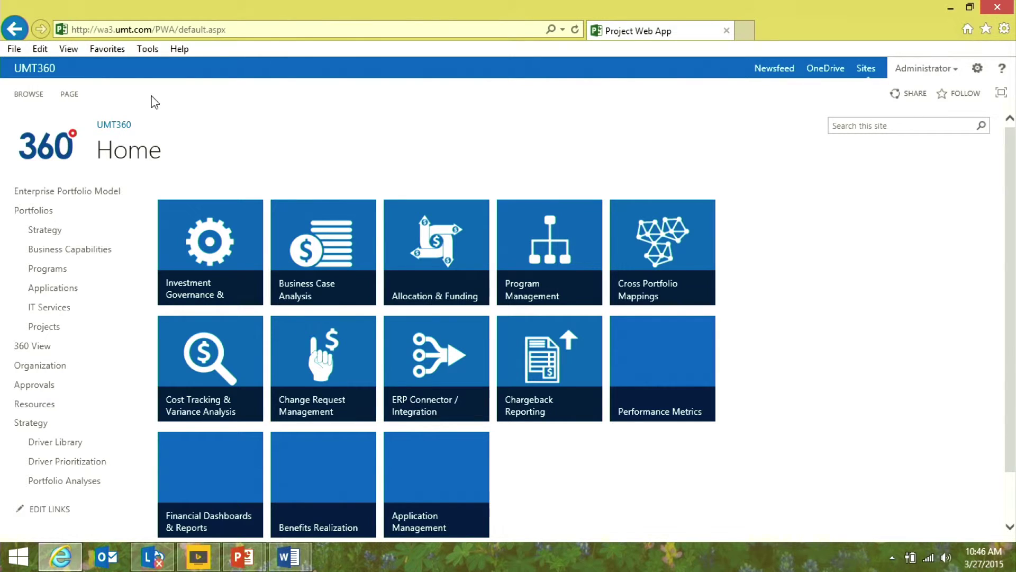
Open the Innovation Management Framework project from Projects and go to its Cost Estimates.
left_click(48, 330)
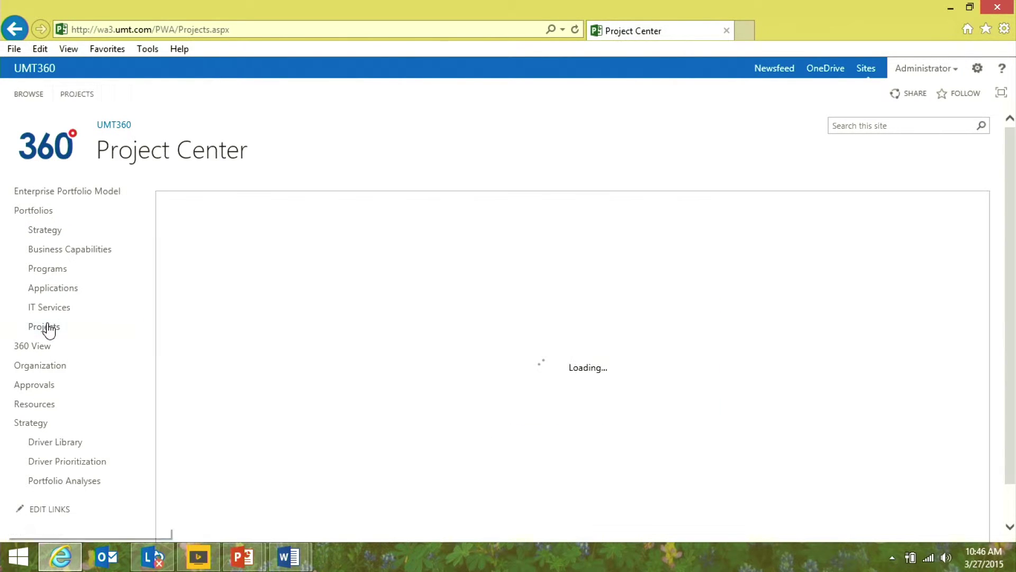
left_click(274, 288)
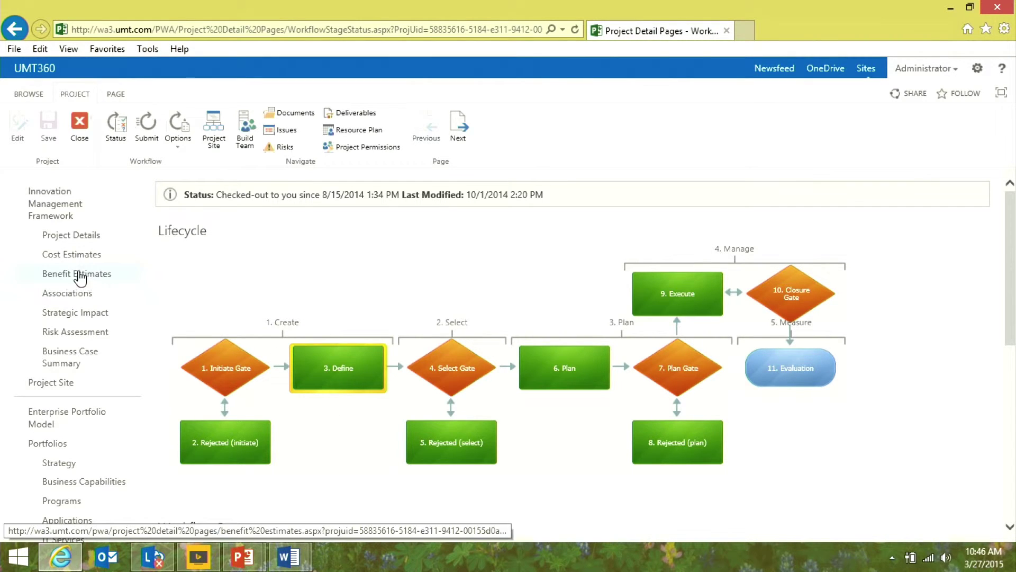
left_click(66, 254)
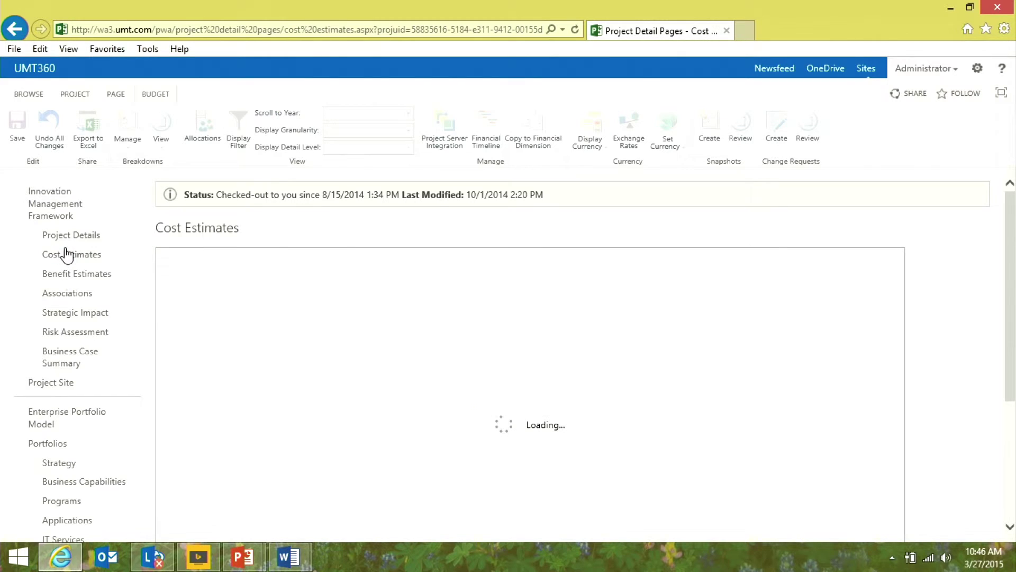
Keep Quarters granularity and set the cost estimate display detail level to 4.
left_click(408, 131)
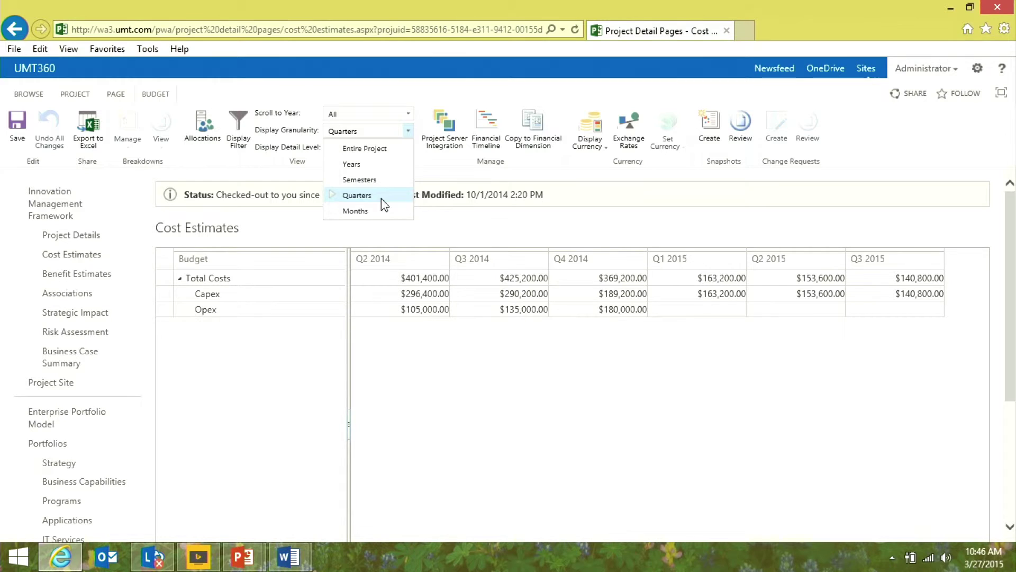
left_click(443, 157)
left_click(407, 147)
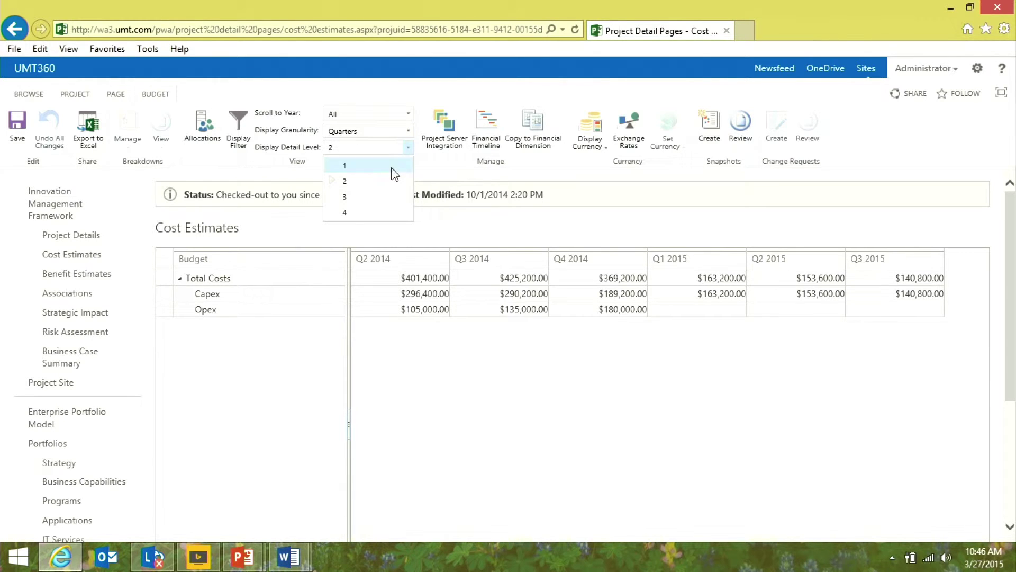
left_click(378, 212)
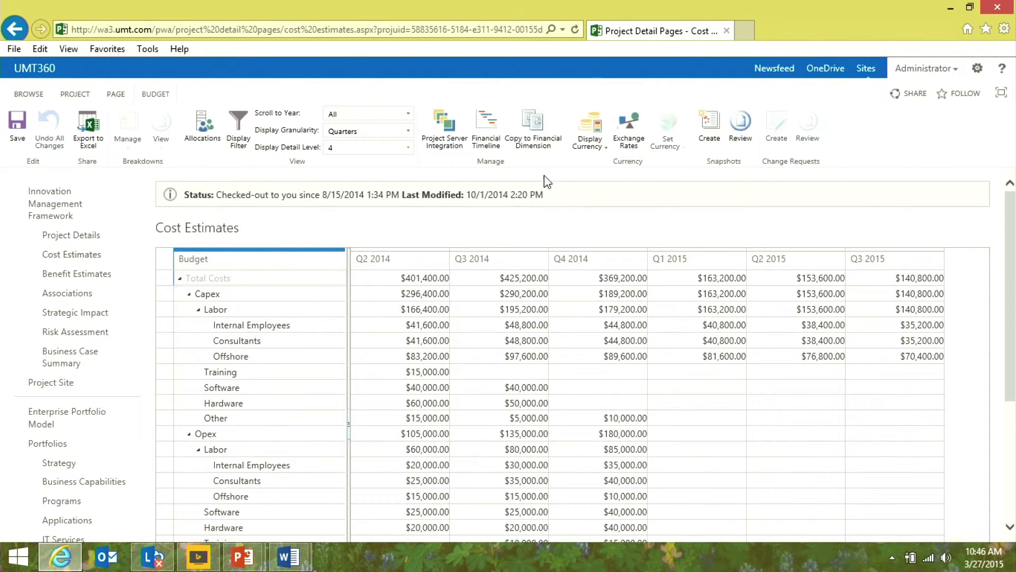
Switch the display currency to EUR and review allocation percentages (IT 40%, FIN 30%).
left_click(594, 147)
left_click(604, 190)
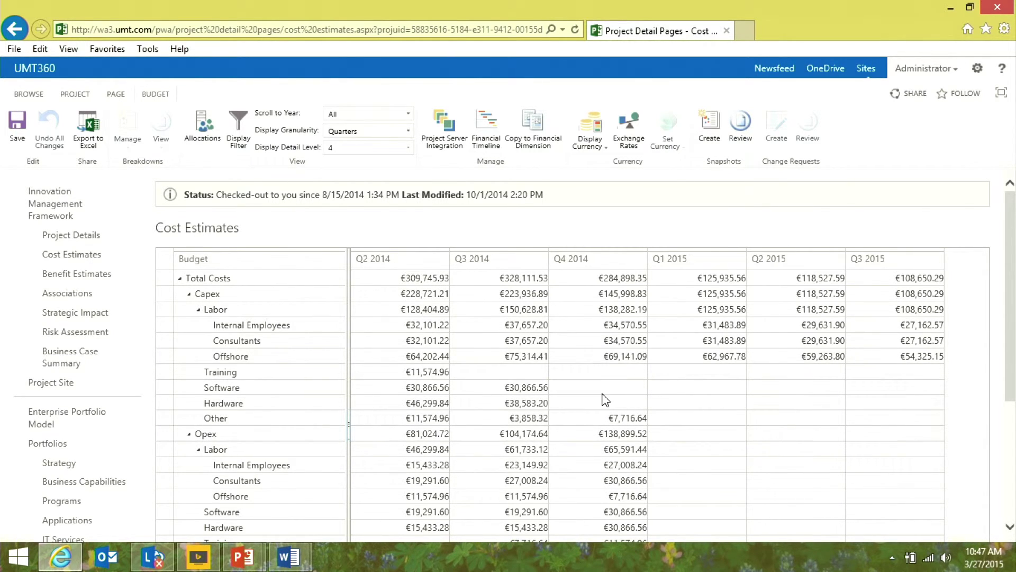
left_click(199, 126)
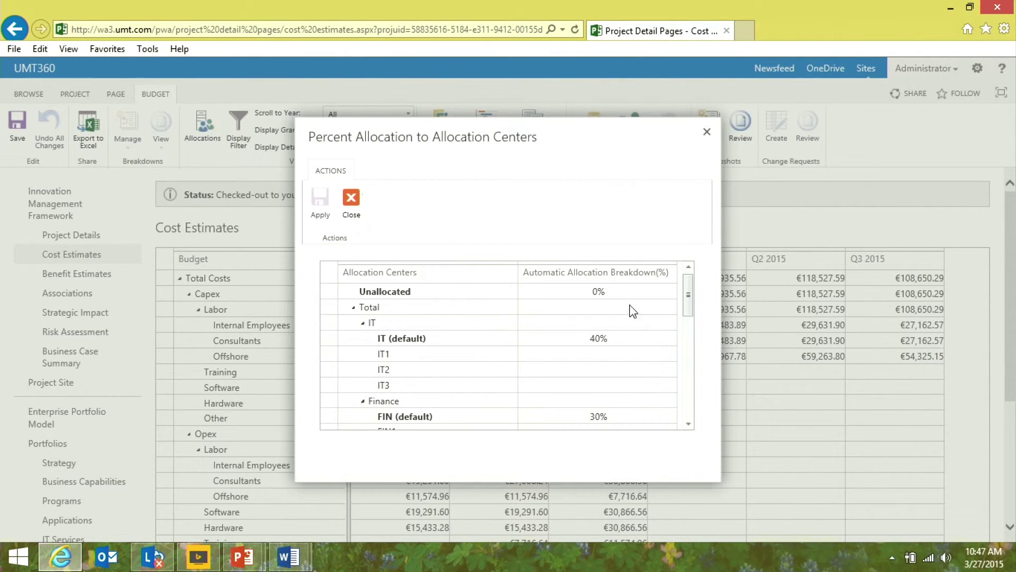
left_click(688, 425)
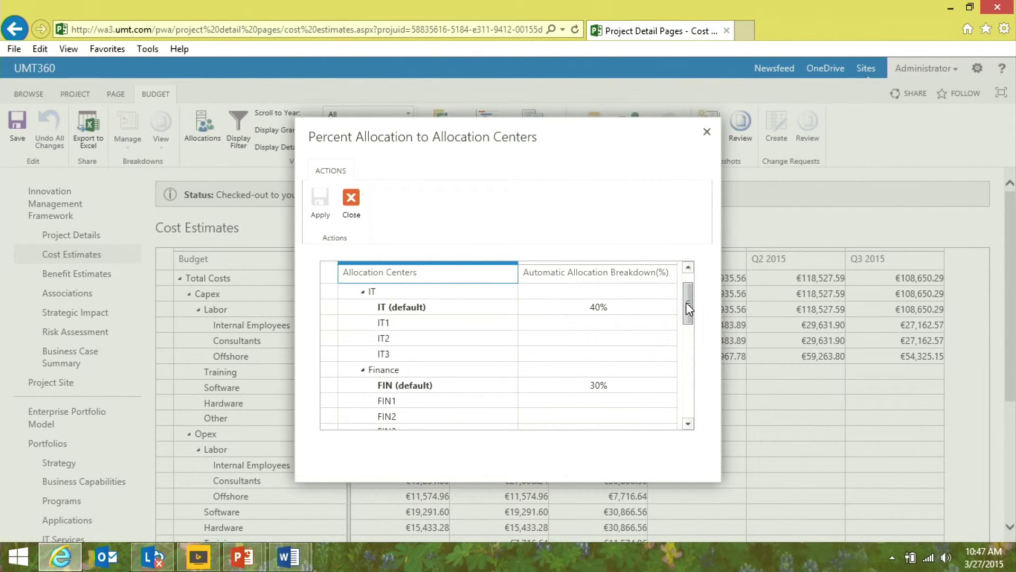
left_click(707, 132)
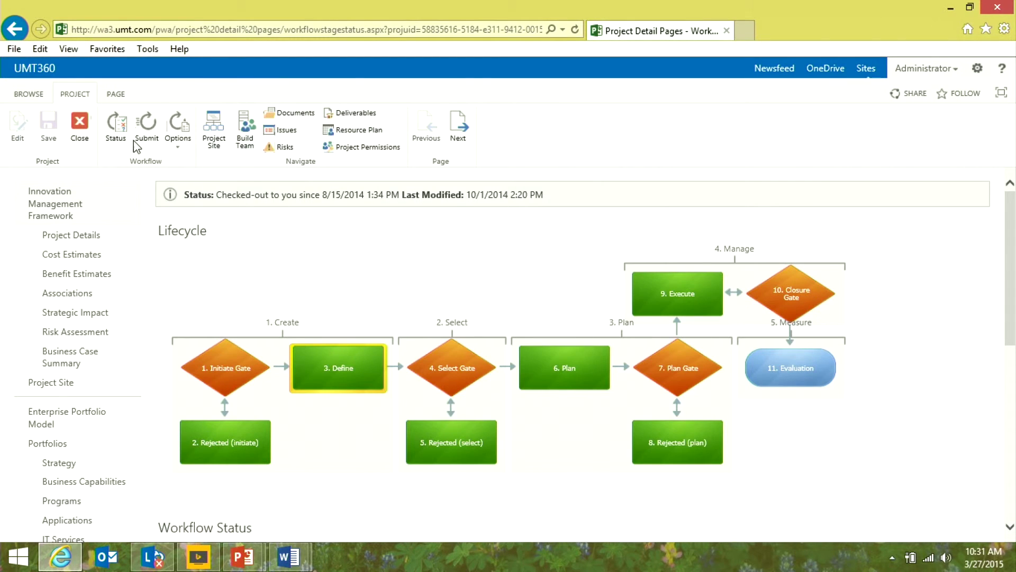
Submit the project to the next stage and open its 3. Define - Phase 1 - Automatic snapshot.
left_click(139, 137)
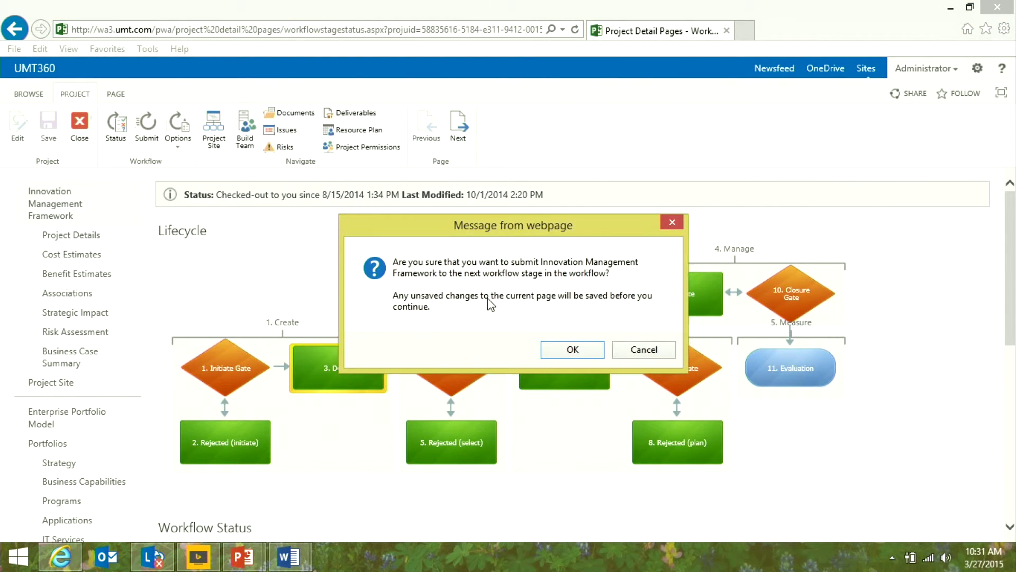
left_click(571, 348)
left_click(69, 255)
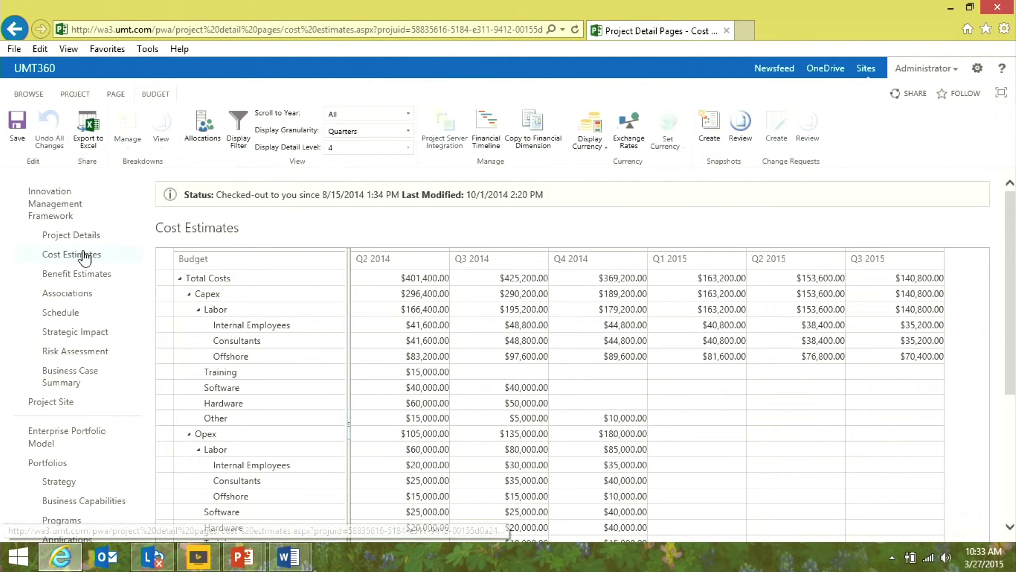
left_click(739, 132)
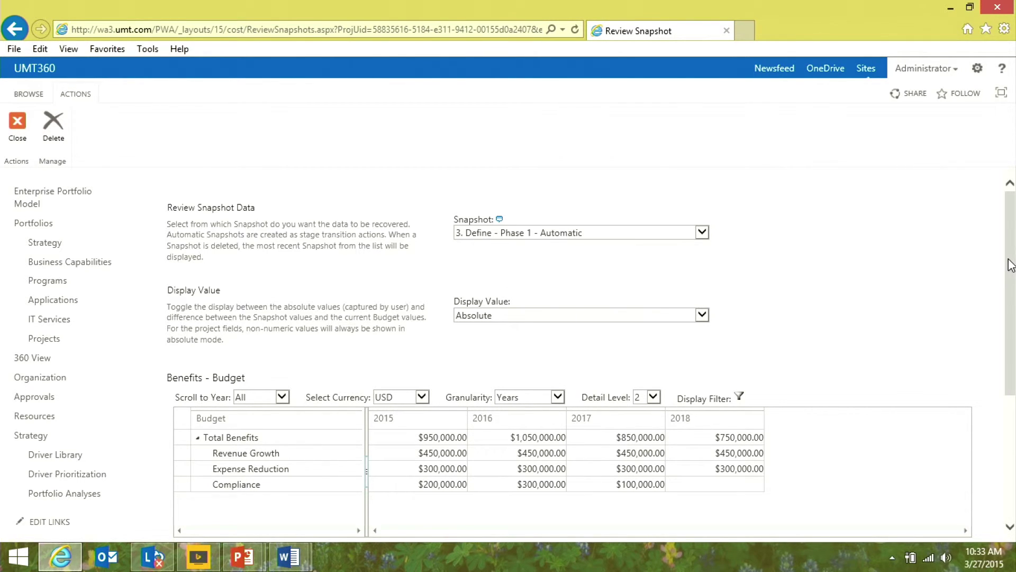
Scroll to the snapshot's quarterly Cost budget (Q2 2014 total $401,400.00), then close the review.
left_click_drag(1011, 265, 997, 317)
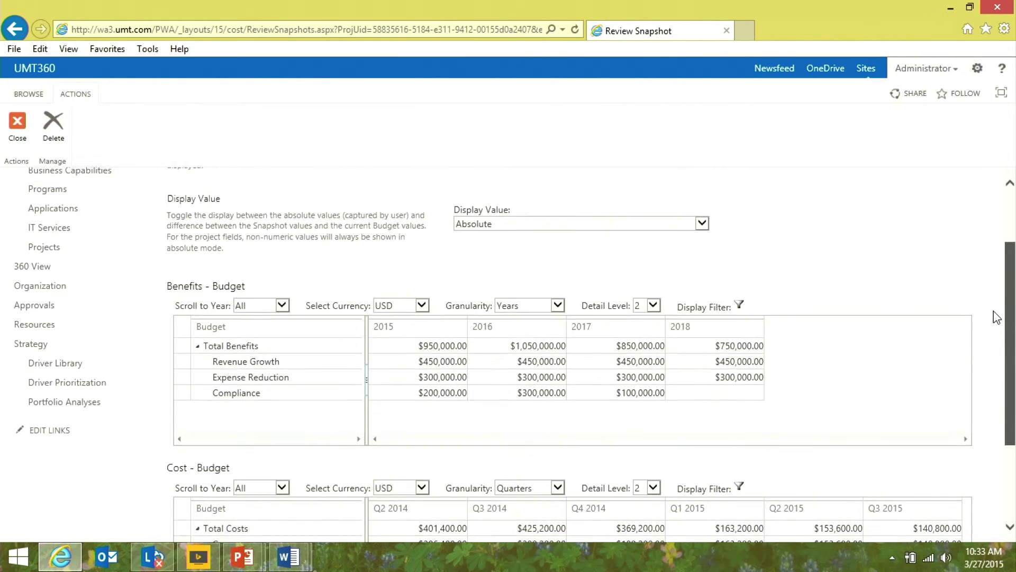
scroll(997, 317, "down", 2)
scroll(990, 354, "down", 1)
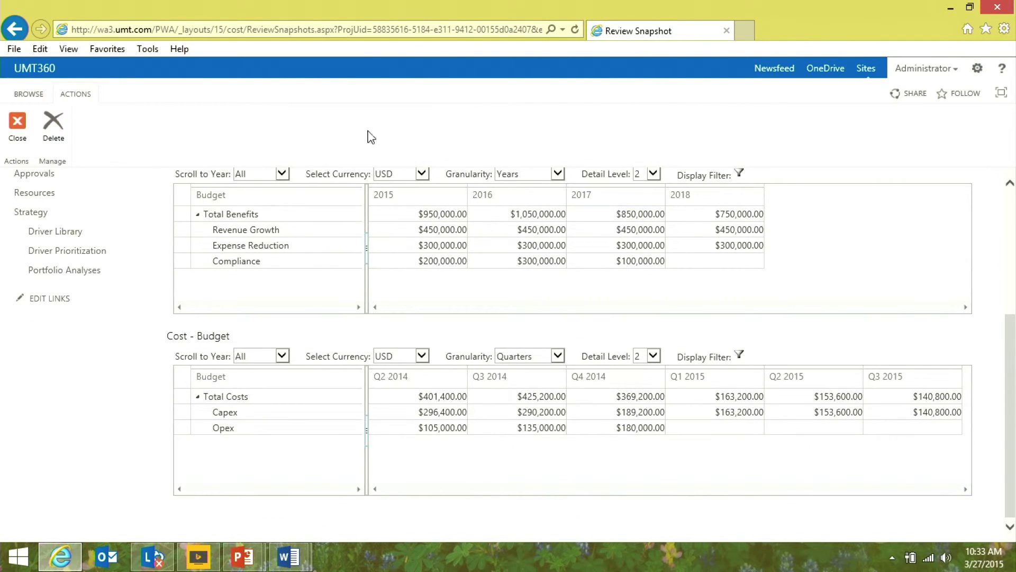
left_click(21, 122)
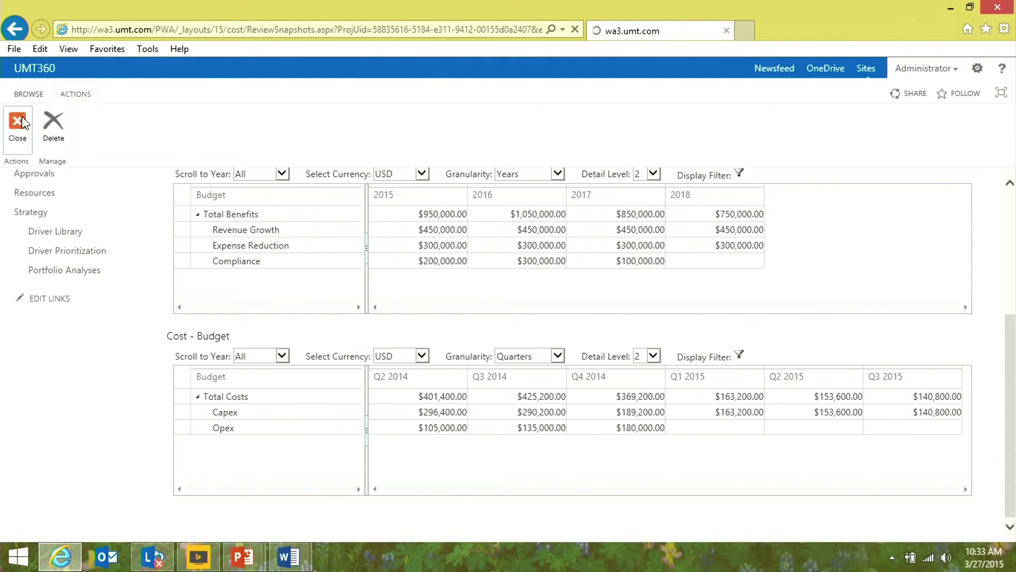